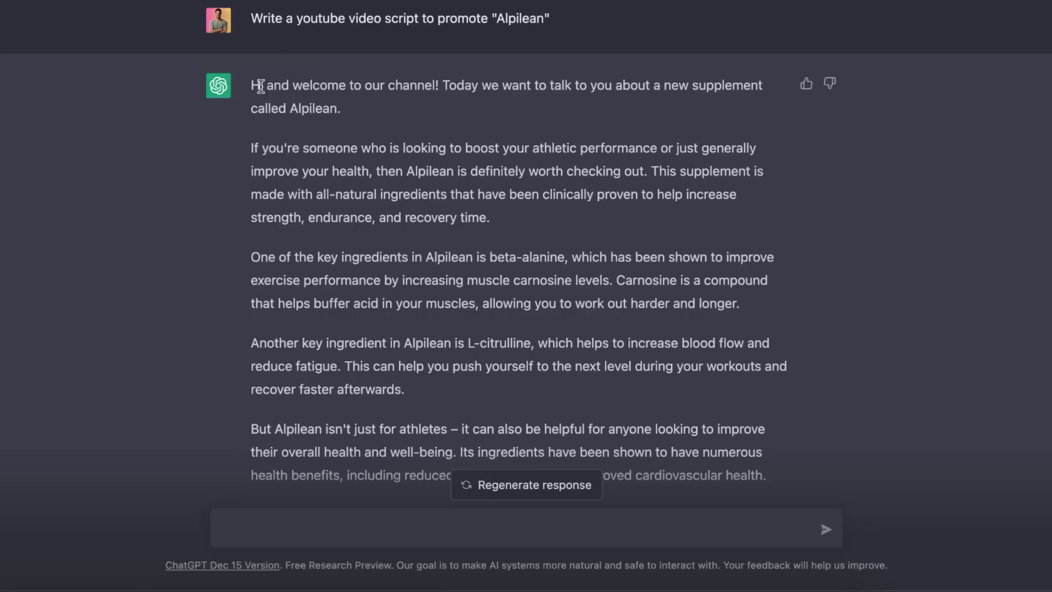
# Scroll the ChatGPT conversation to bring the 200-word Alpilean article response into view
pyautogui.scroll(-2, 833, 279)
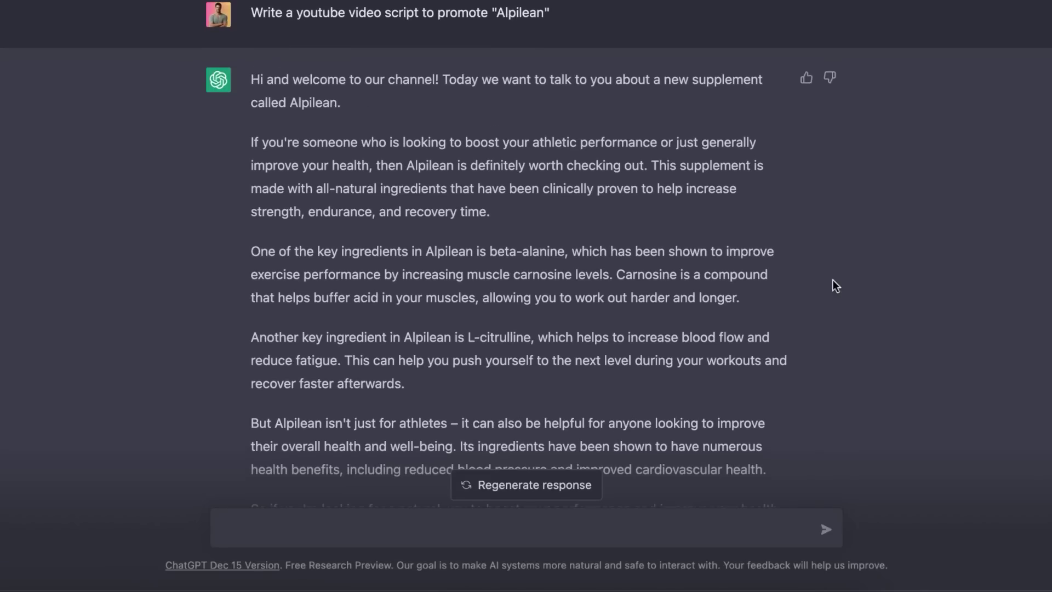
pyautogui.scroll(-3, 834, 253)
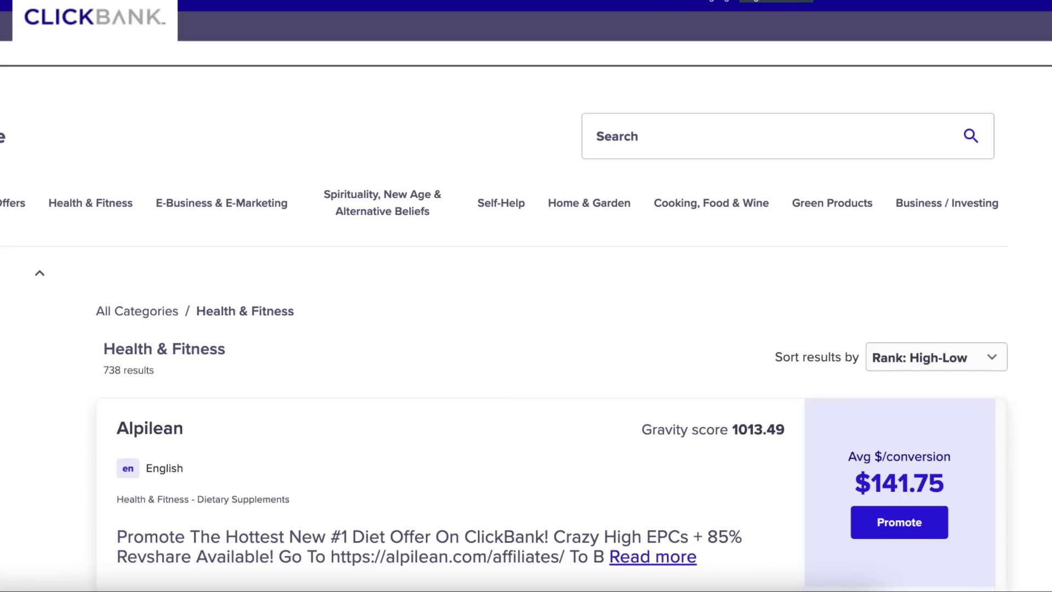
pyautogui.scroll(-8, 567, 318)
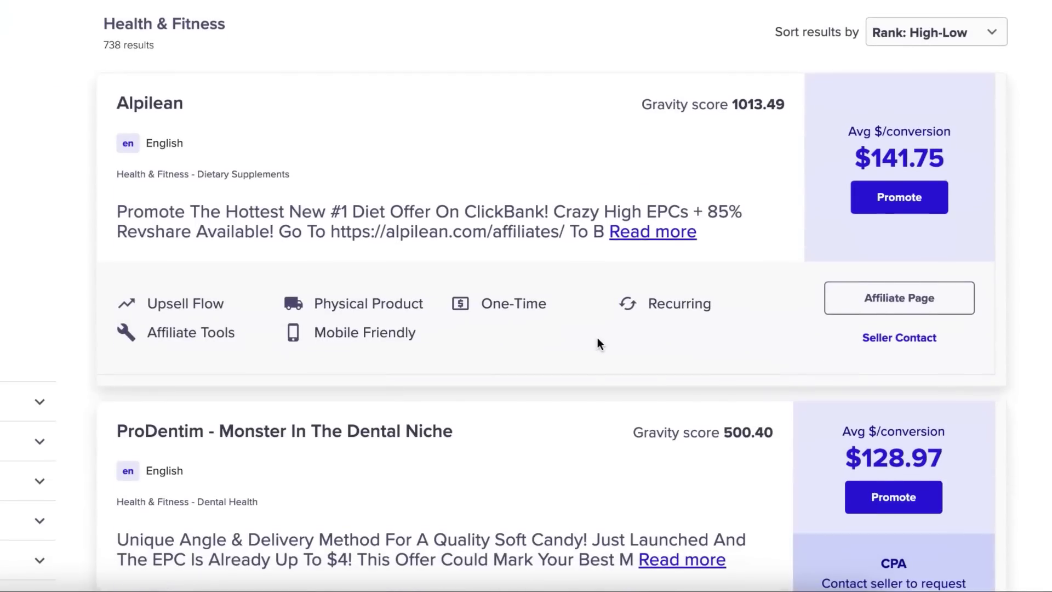
pyautogui.scroll(-2, 597, 340)
pyautogui.scroll(-1, 597, 340)
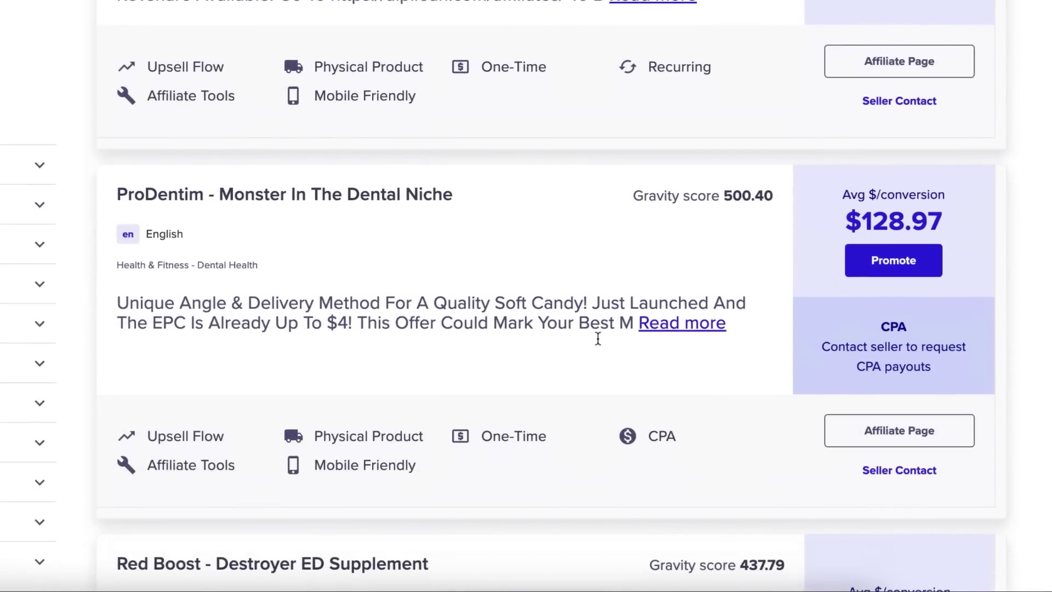
pyautogui.scroll(5, 598, 339)
pyautogui.scroll(6, 598, 338)
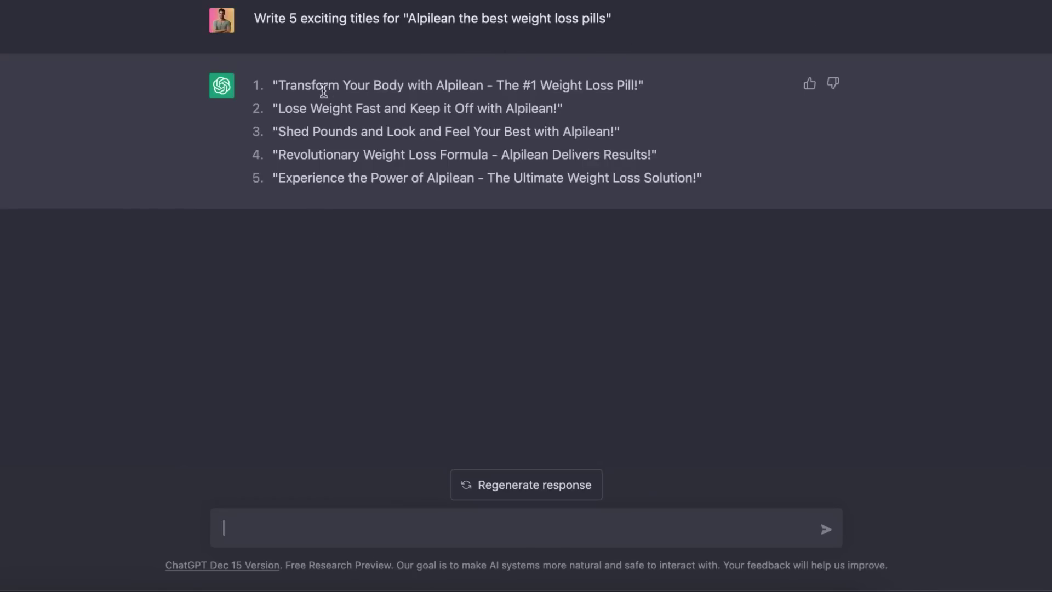
# Send ChatGPT the prompt for 5 exciting titles for 'Alpilean the best weight loss pills'
pyautogui.click(554, 308)
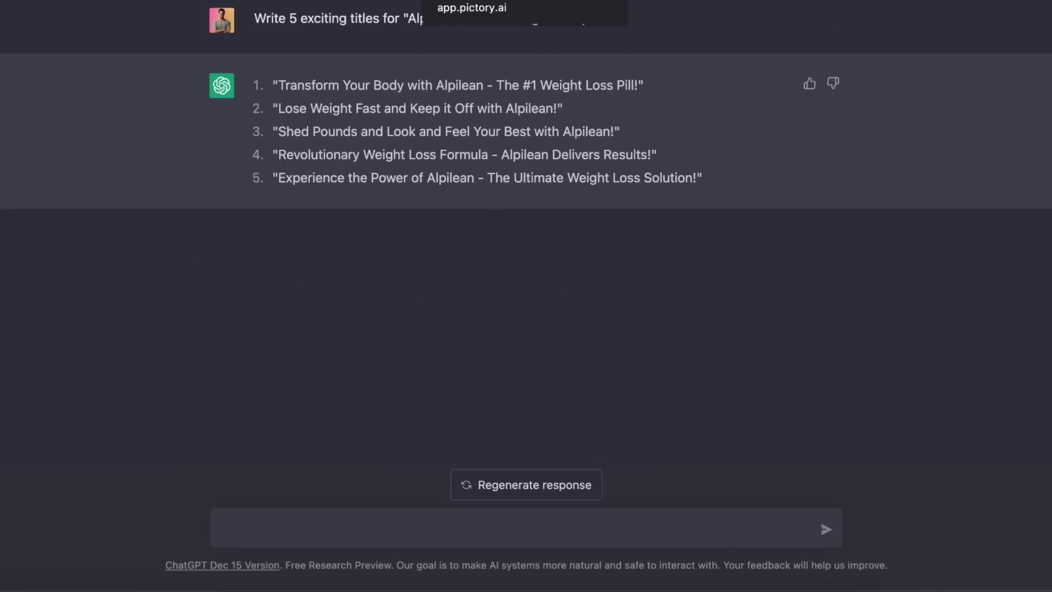
# Paste the ChatGPT Alpilean YouTube script into a new Pictory Script to Video project and generate scenes
pyautogui.click(471, 3)
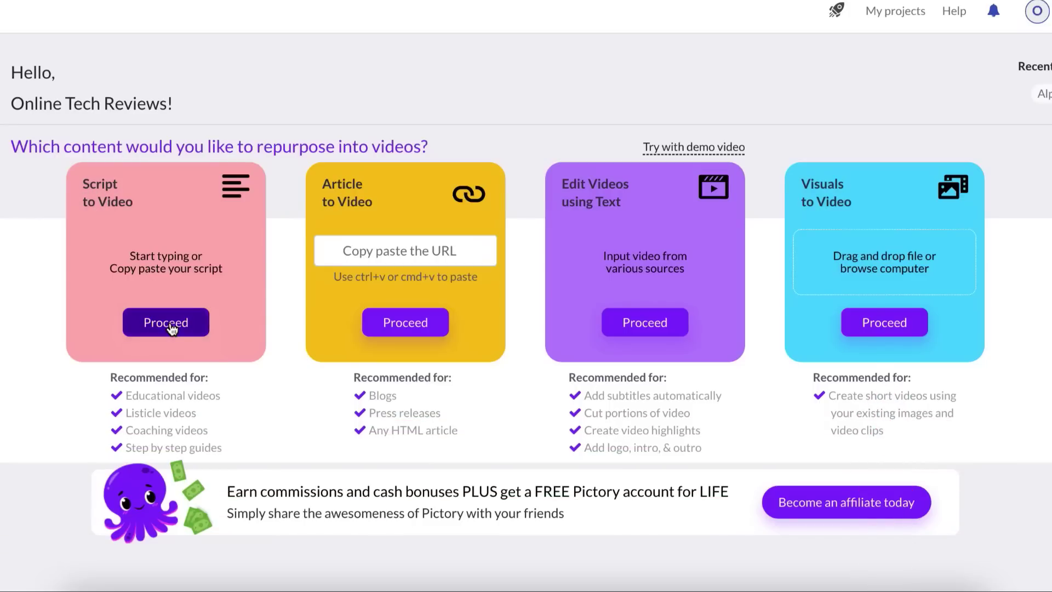
pyautogui.click(165, 323)
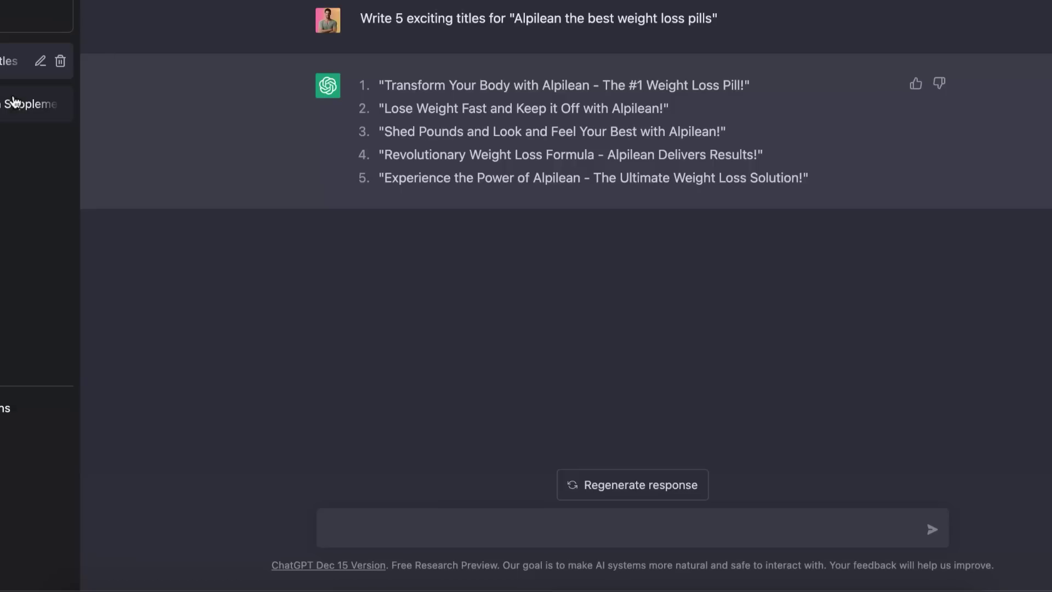
pyautogui.click(15, 102)
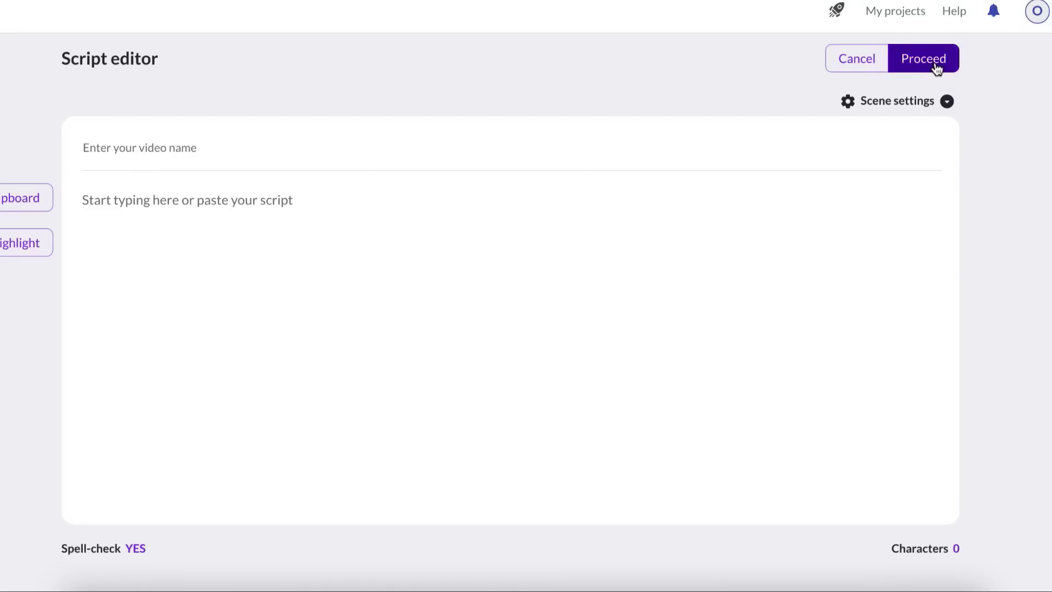
pyautogui.click(937, 68)
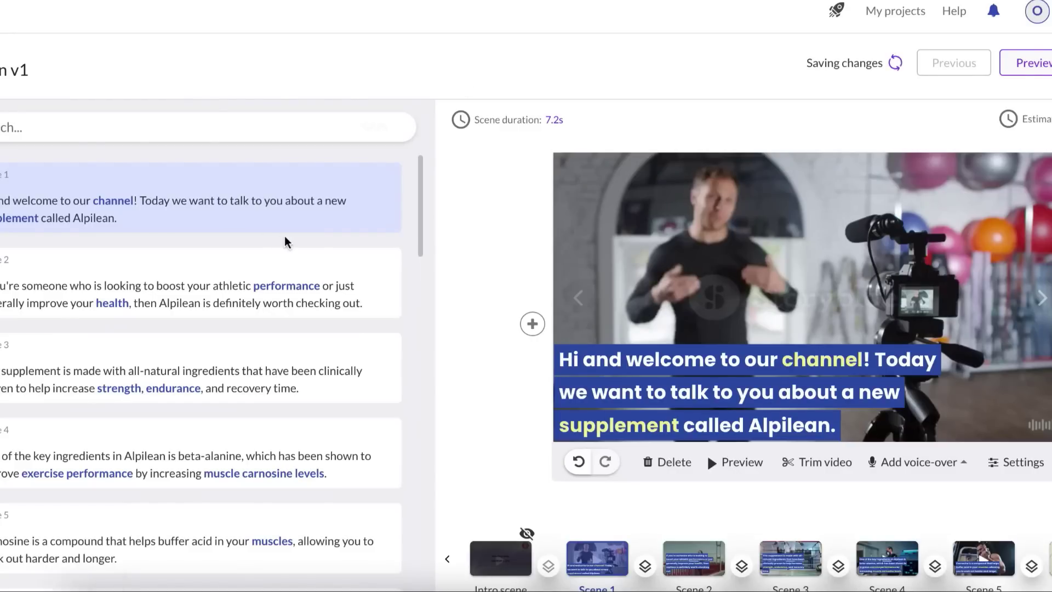
# Nudge Scene 1's caption slightly higher, then open Scene 4 with its beta-alanine caption
pyautogui.moveTo(682, 359)
pyautogui.mouseDown()
pyautogui.moveTo(729, 286)
pyautogui.moveTo(677, 375)
pyautogui.mouseUp()
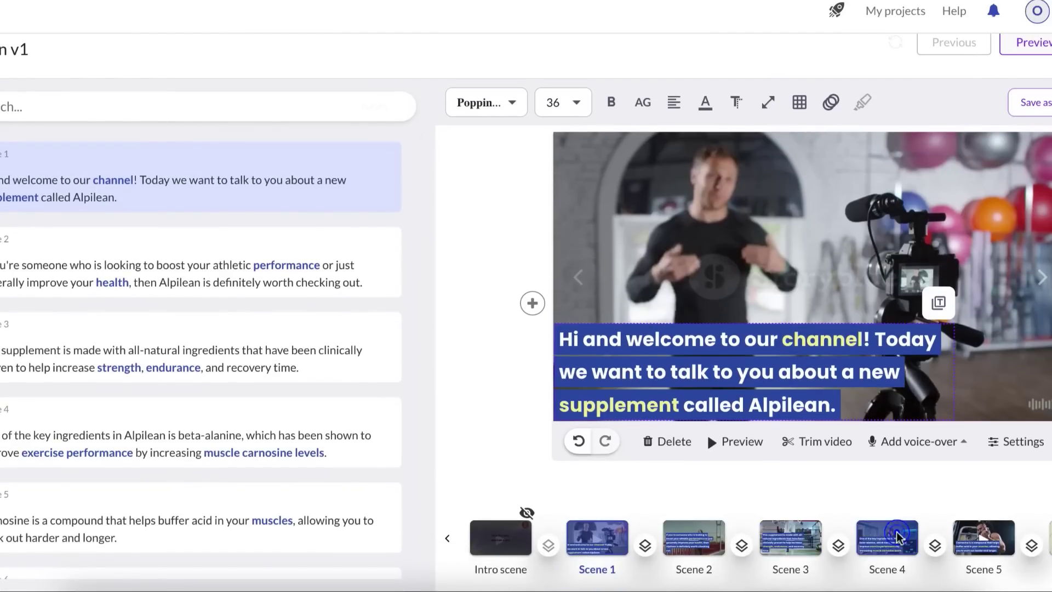
pyautogui.click(897, 540)
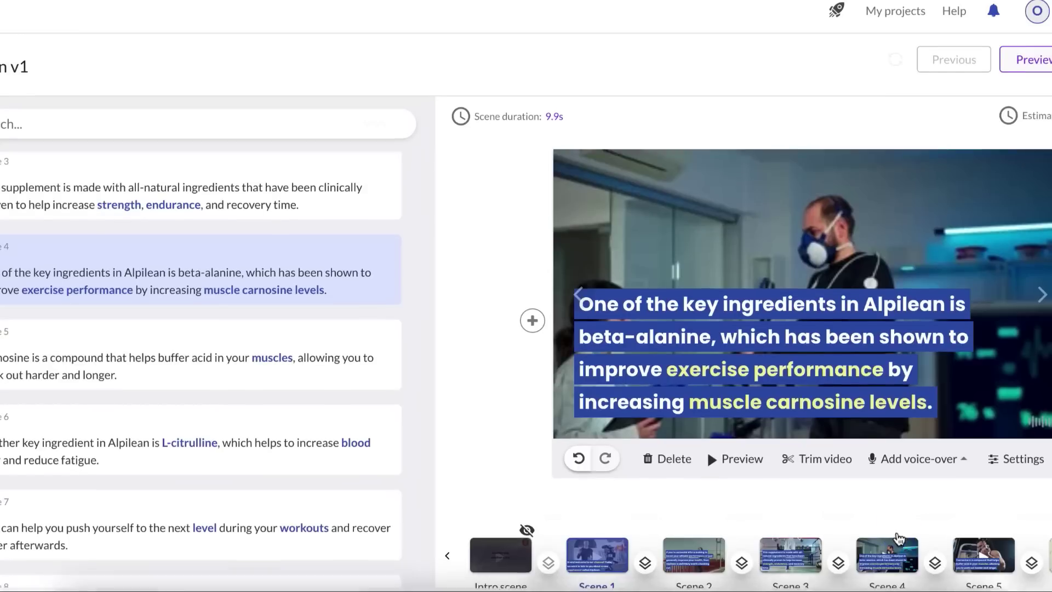
pyautogui.scroll(-1, 898, 541)
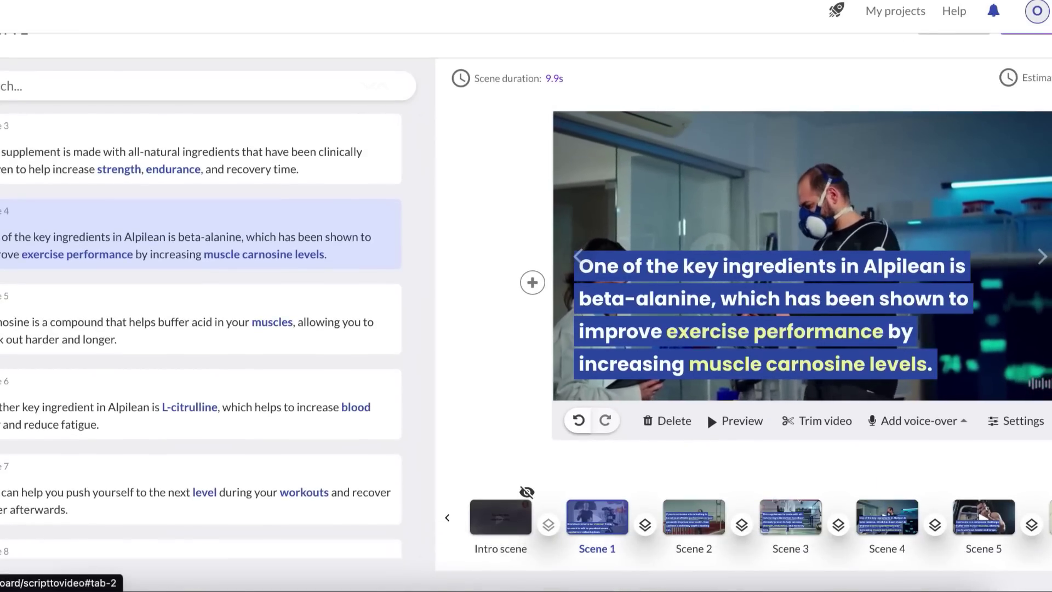
# Search stock visuals for 'supplement' and apply the man-opening-a-bottle clip to Scene 4
pyautogui.click(37, 139)
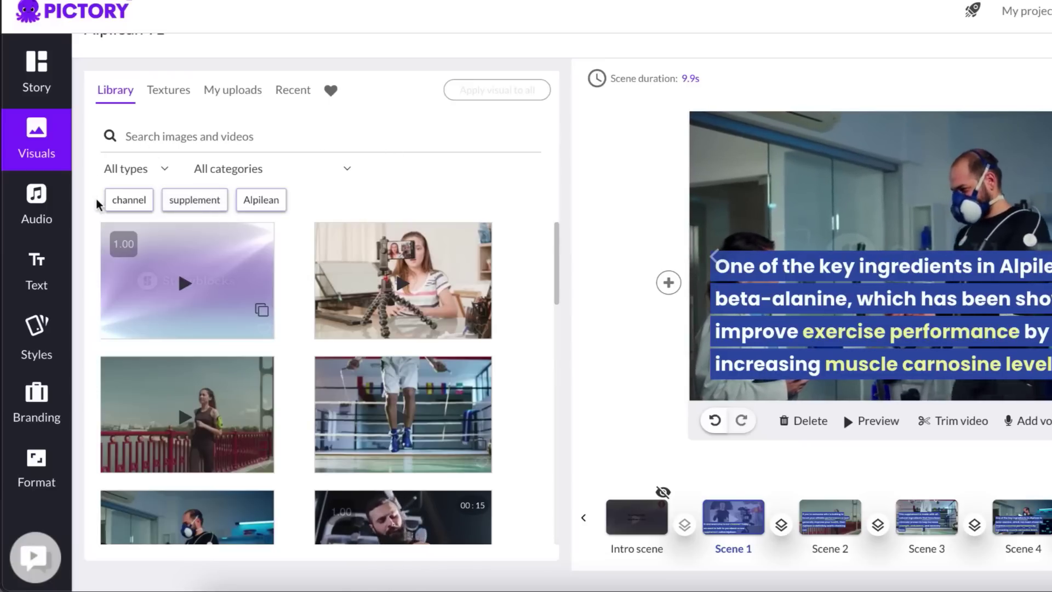
pyautogui.click(132, 203)
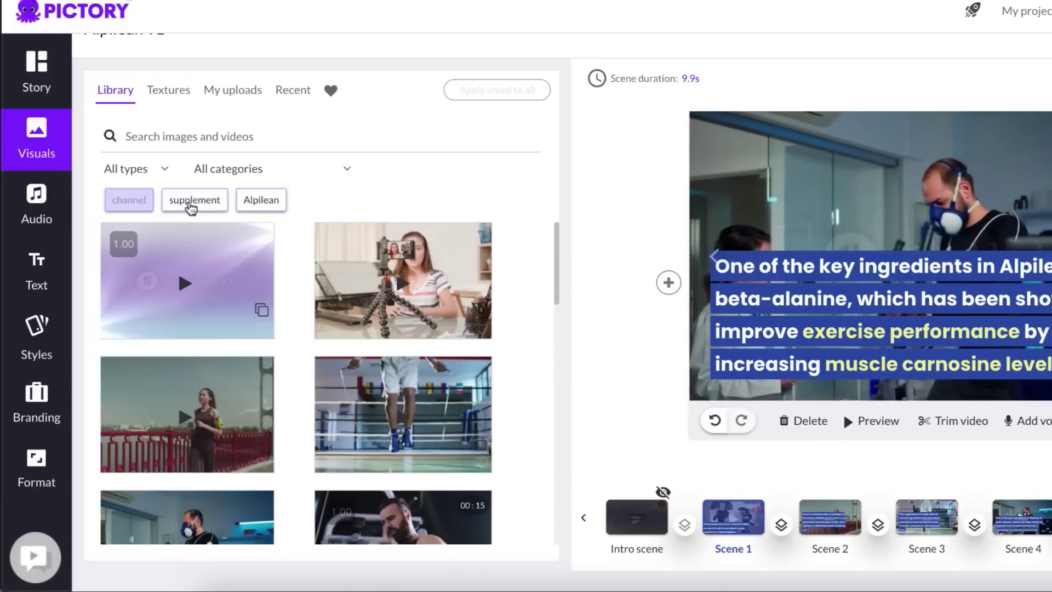
pyautogui.click(191, 203)
pyautogui.click(273, 202)
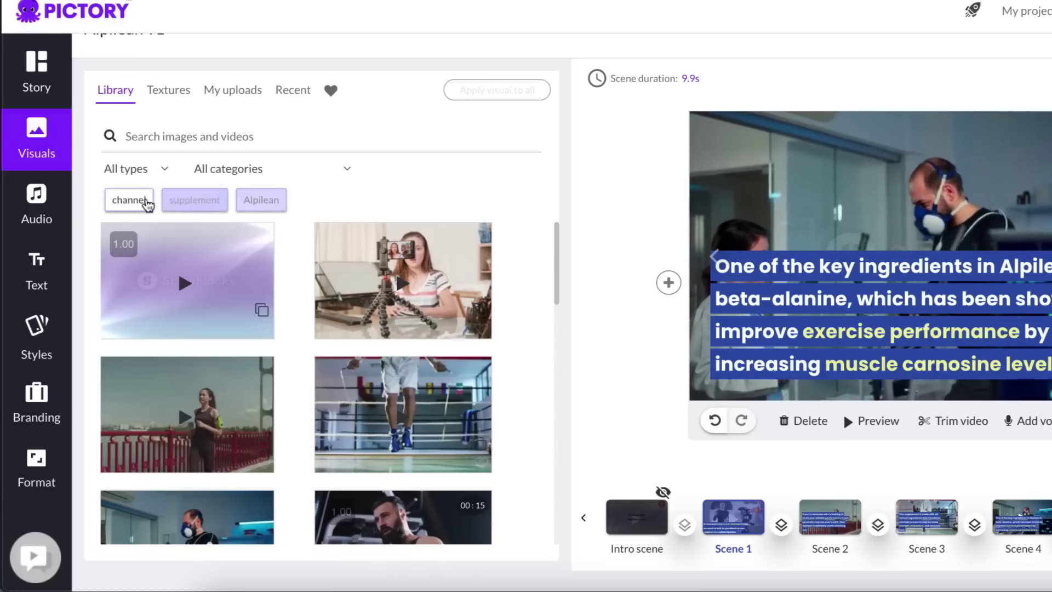
pyautogui.click(204, 200)
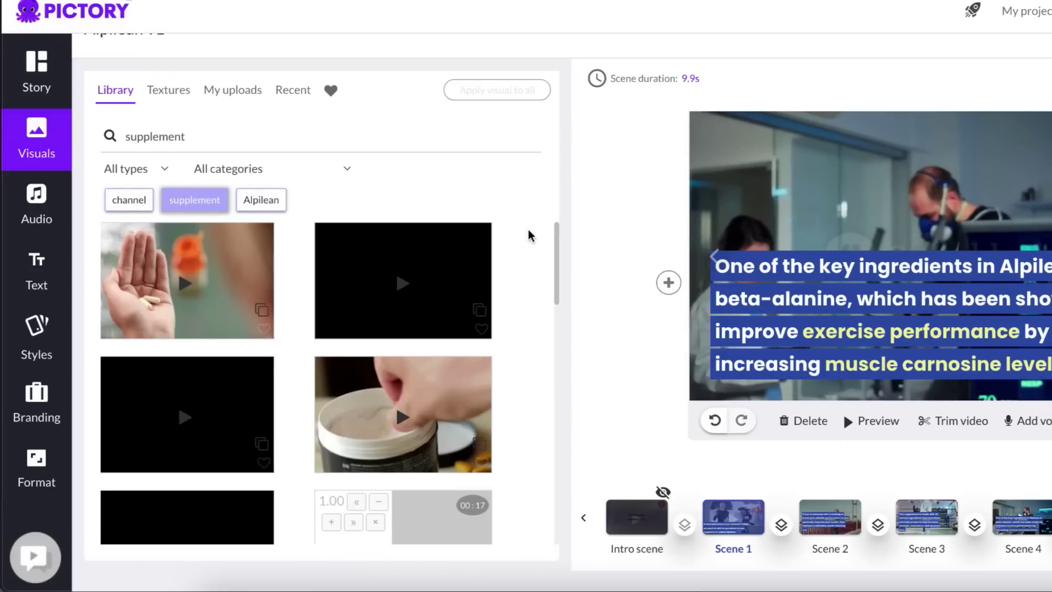
pyautogui.scroll(-4, 529, 236)
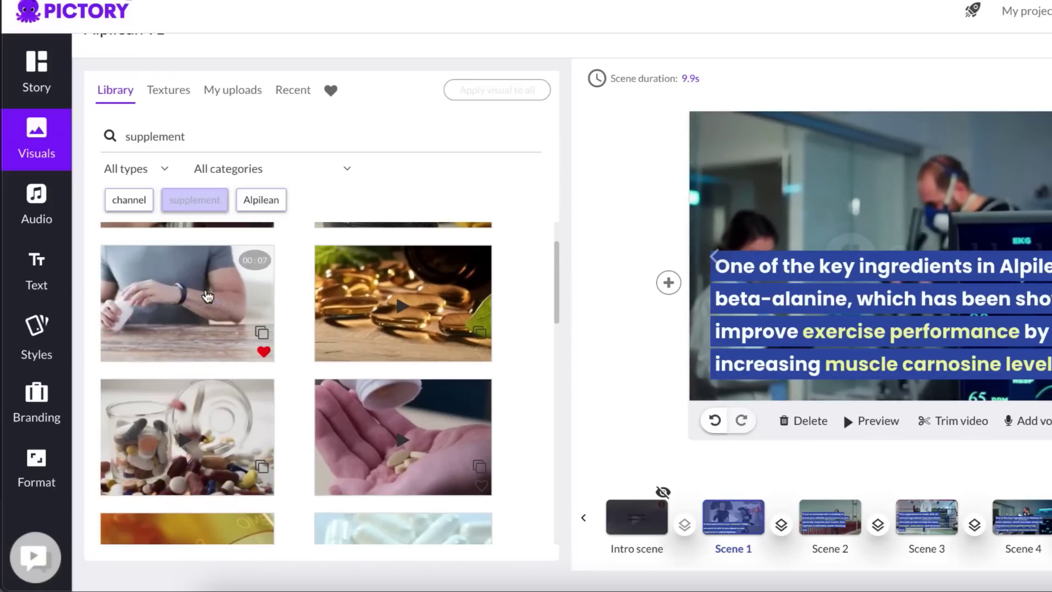
pyautogui.click(207, 297)
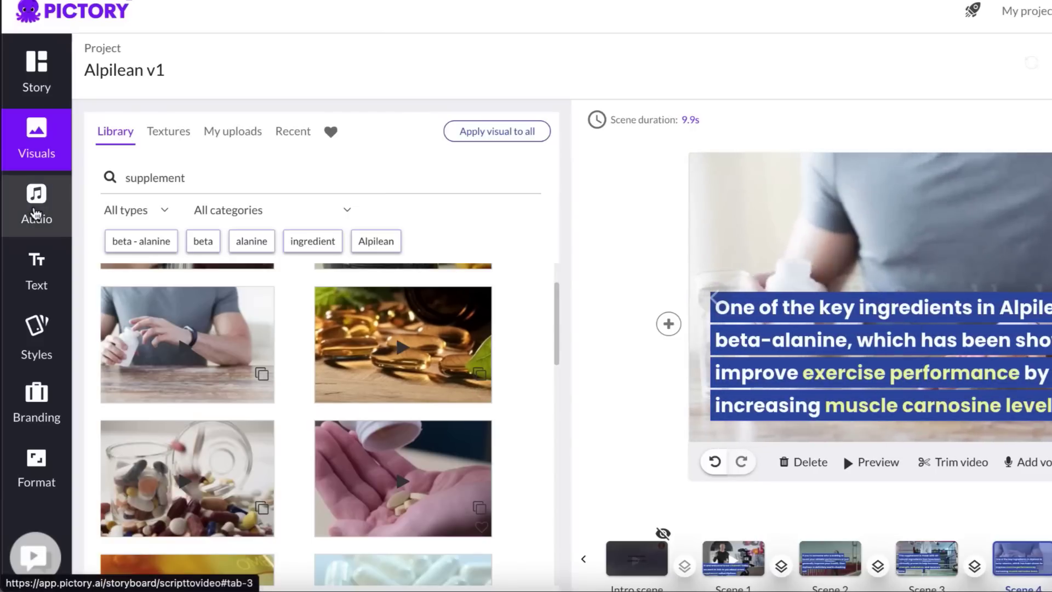
# Filter the voice-over library to Female and confirm the South African English female voice is applied
pyautogui.click(36, 214)
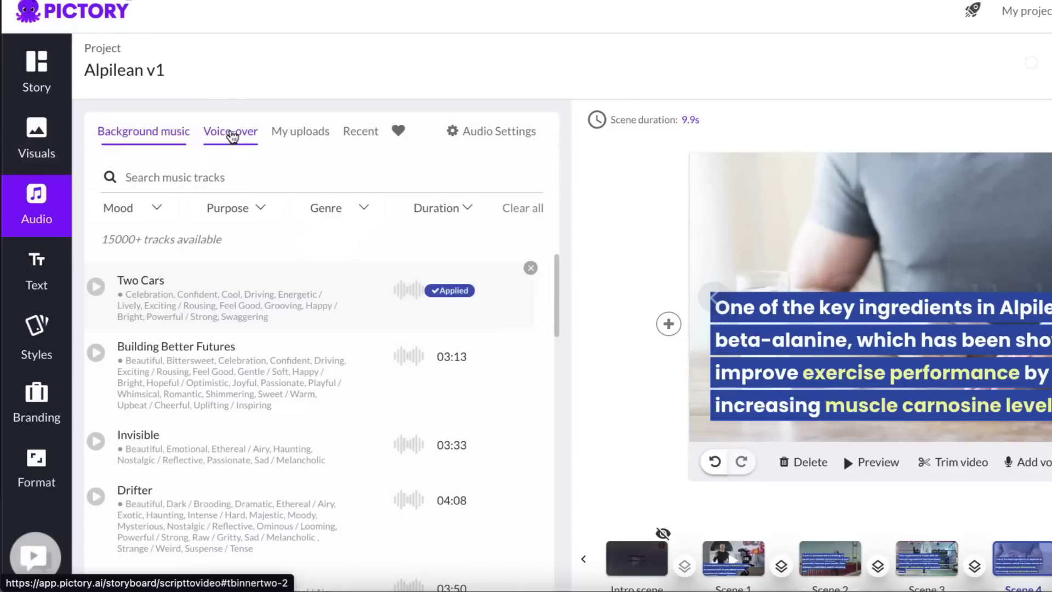
pyautogui.click(232, 136)
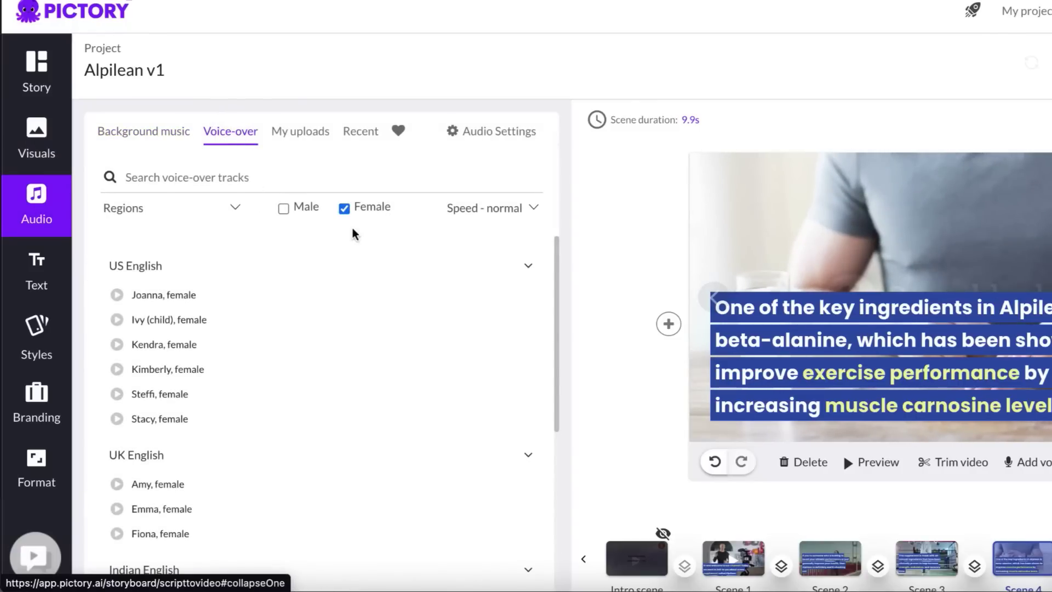
pyautogui.moveTo(361, 342)
pyautogui.scroll(-5, 360, 340)
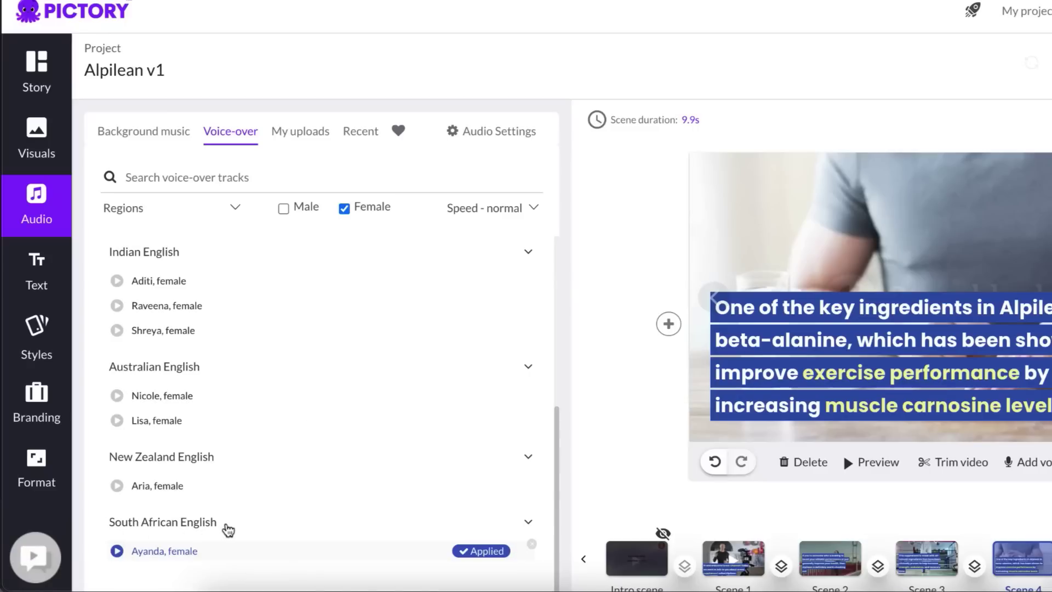
pyautogui.moveTo(284, 553)
pyautogui.moveTo(501, 403)
pyautogui.scroll(5, 550, 380)
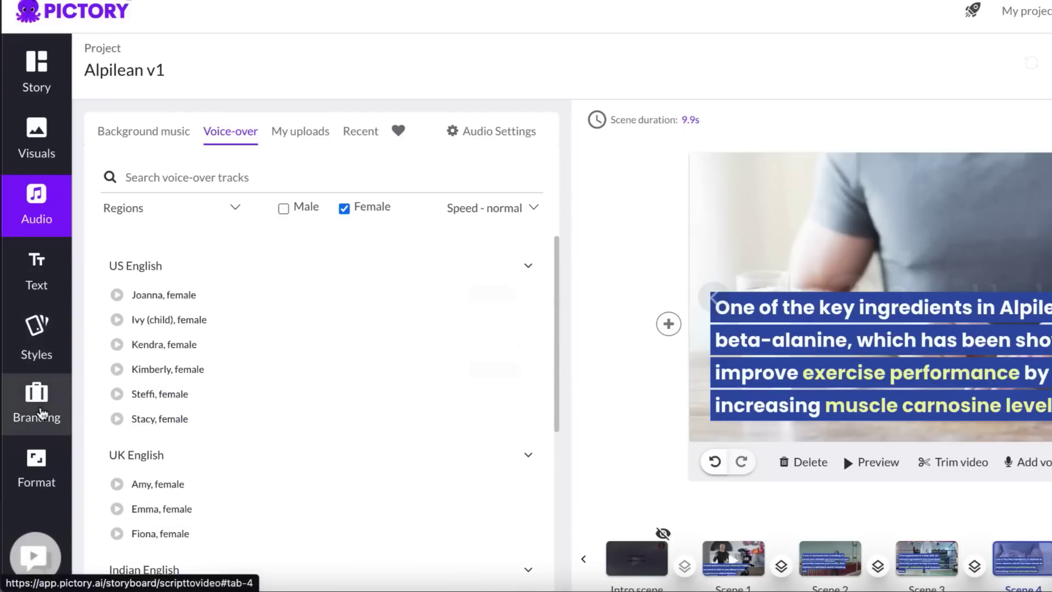
# Open Branding and switch to the Scene tab to show the scene logo upload box
pyautogui.click(36, 404)
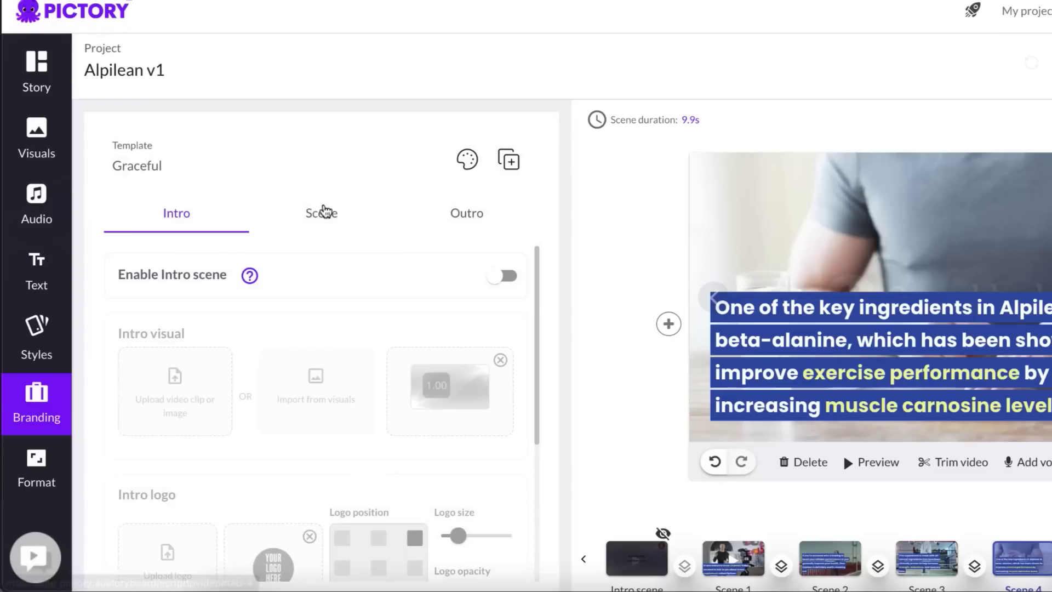
pyautogui.click(321, 212)
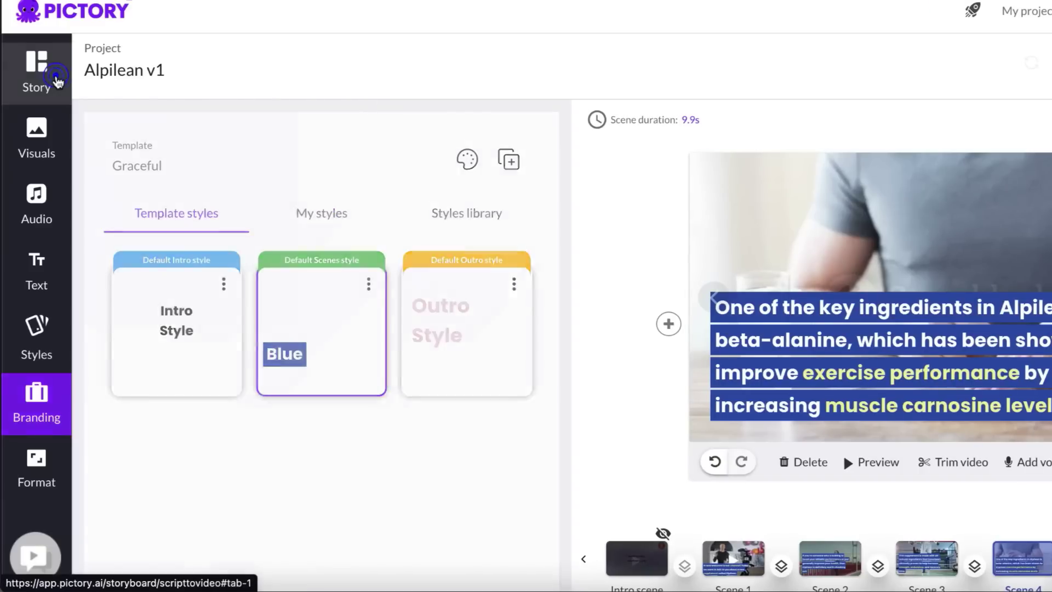
# Return to the Story view's scene list for the Alpilean v1 video
pyautogui.click(36, 74)
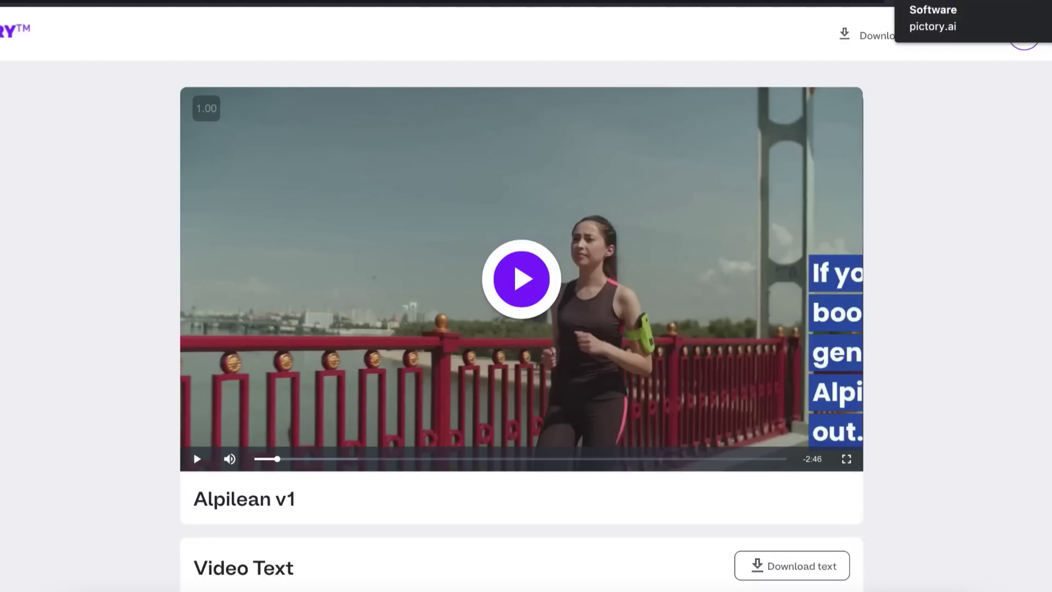
# Switch to the pictory.ai browser tab showing the Pictory Pricing page
pyautogui.click(932, 3)
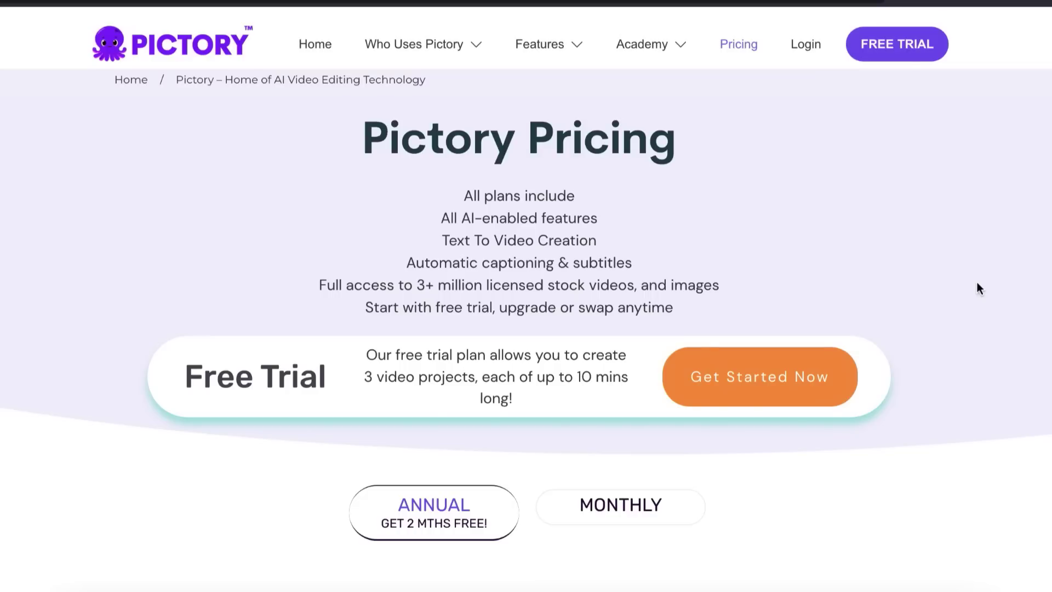
# Switch the pricing cards to monthly billing: Standard $23 and Premium $47 per user/month
pyautogui.scroll(-7, 977, 283)
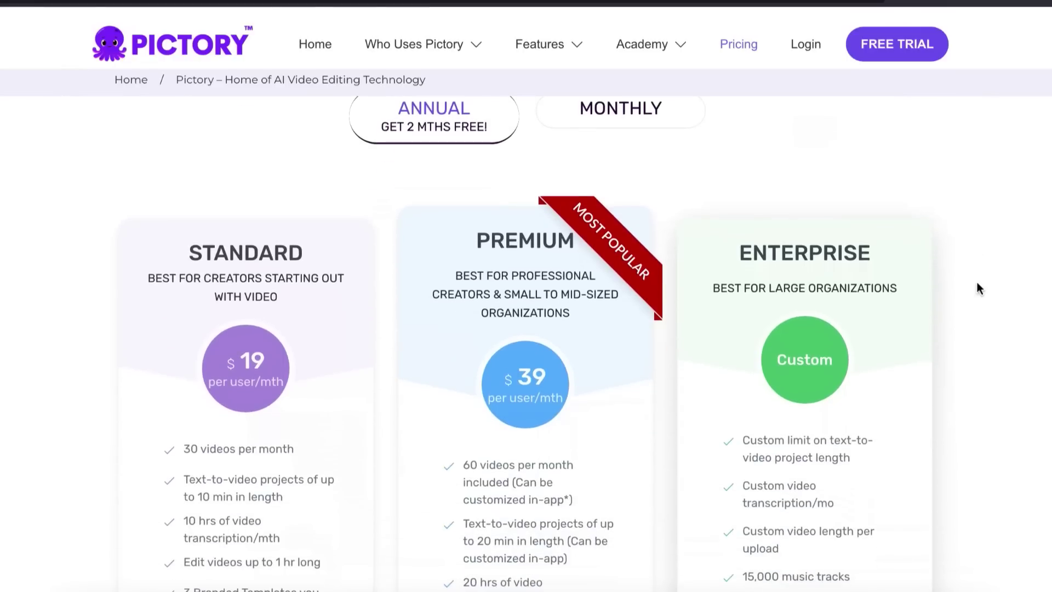
pyautogui.scroll(1, 977, 283)
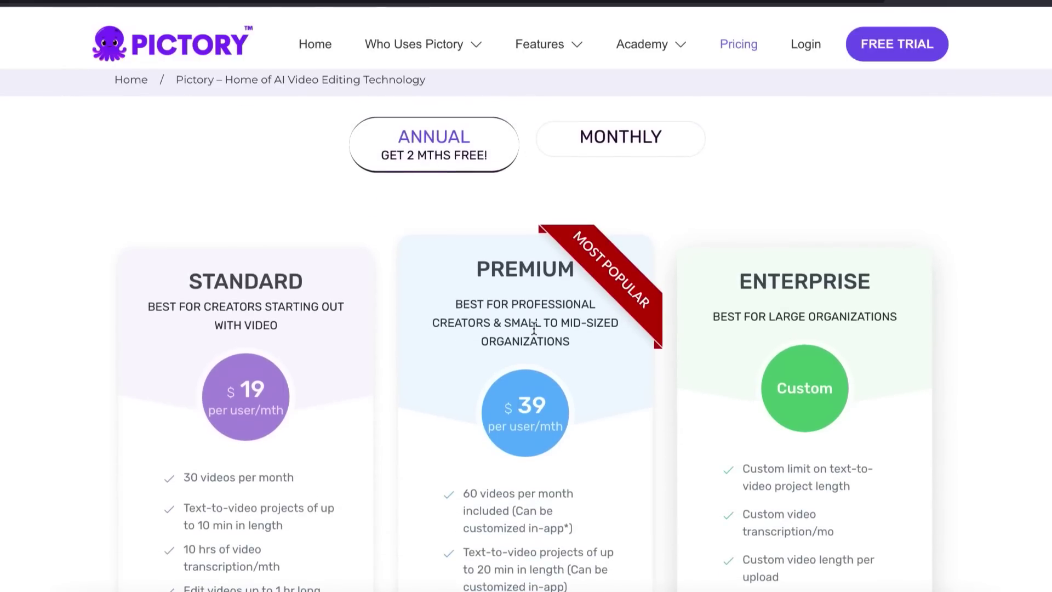
pyautogui.click(626, 155)
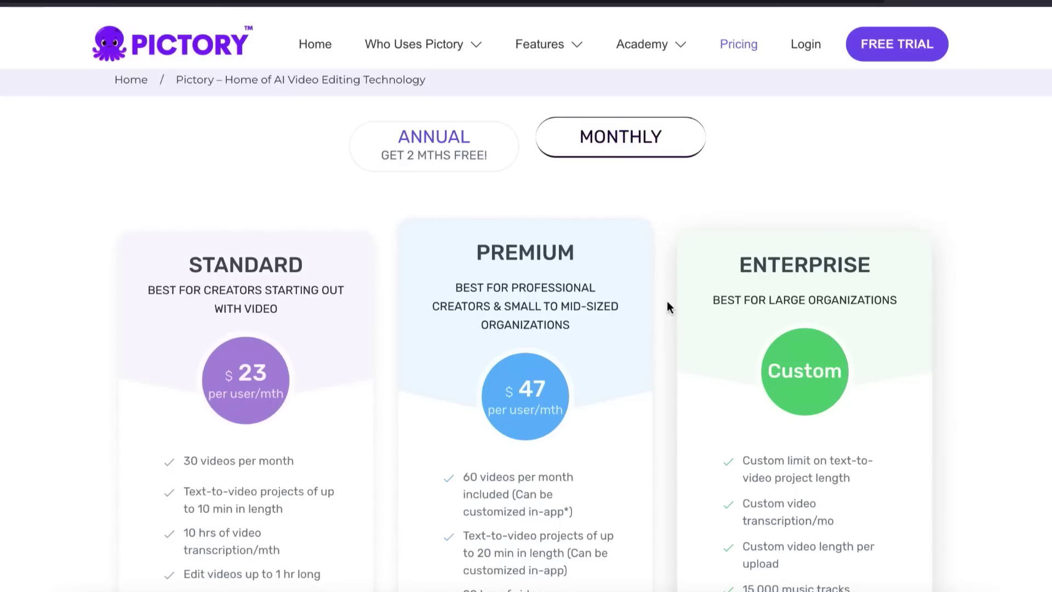
pyautogui.scroll(-2, 666, 300)
pyautogui.scroll(2, 676, 300)
pyautogui.scroll(-5, 676, 301)
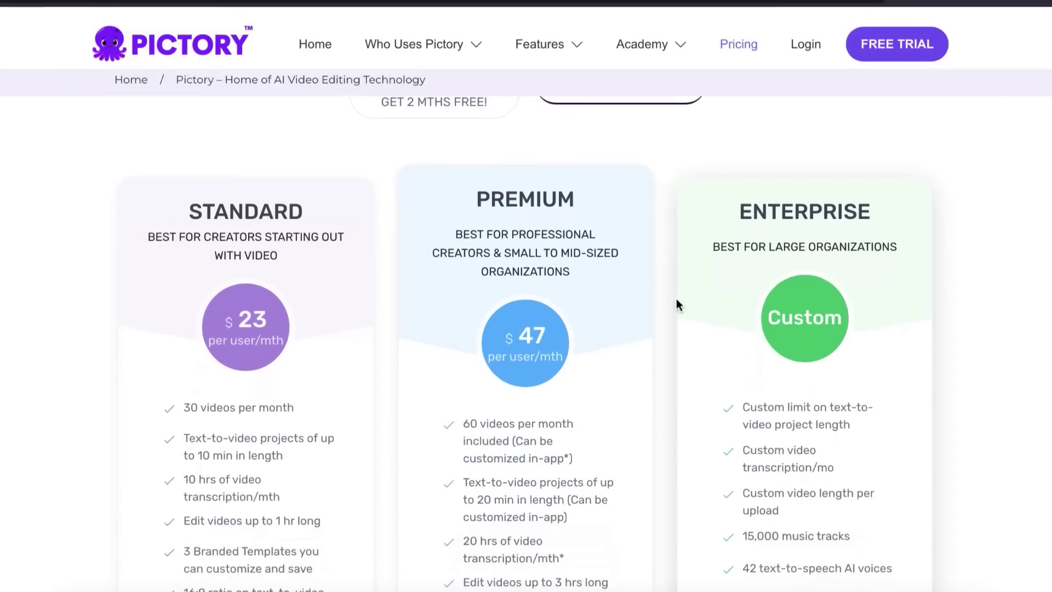